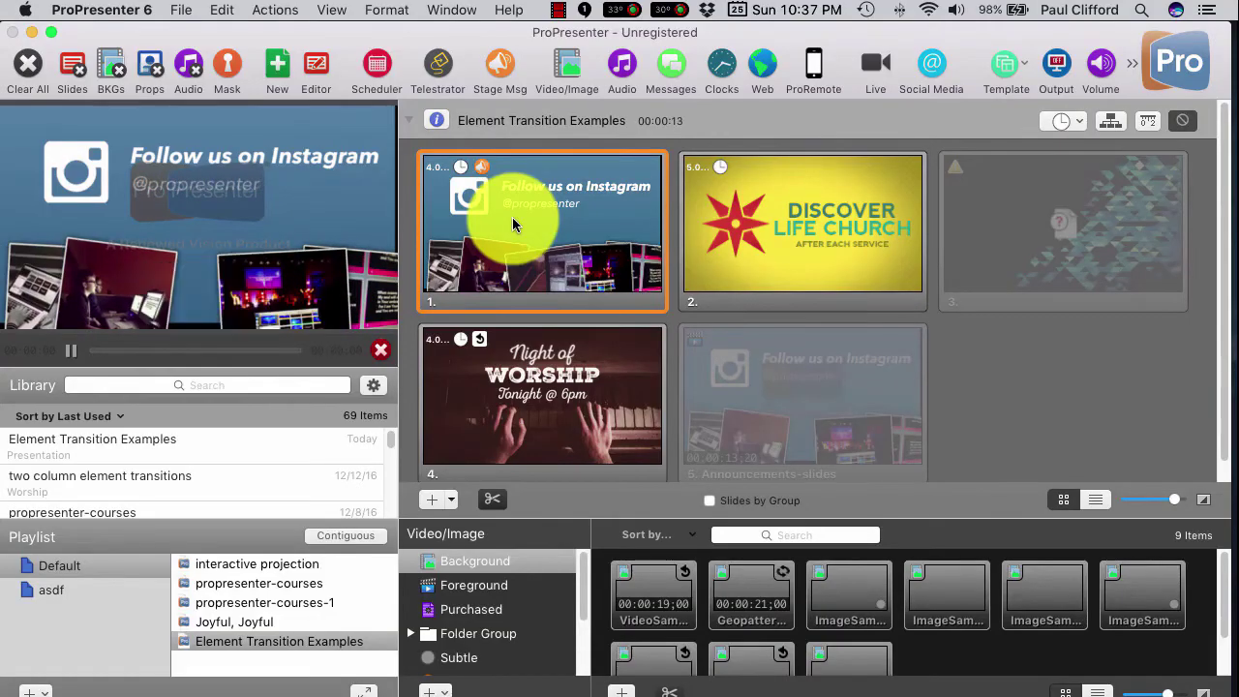
- Advance through the Element Transition Examples slides and turn on Show Slide on Stage Display Only
key("Right")
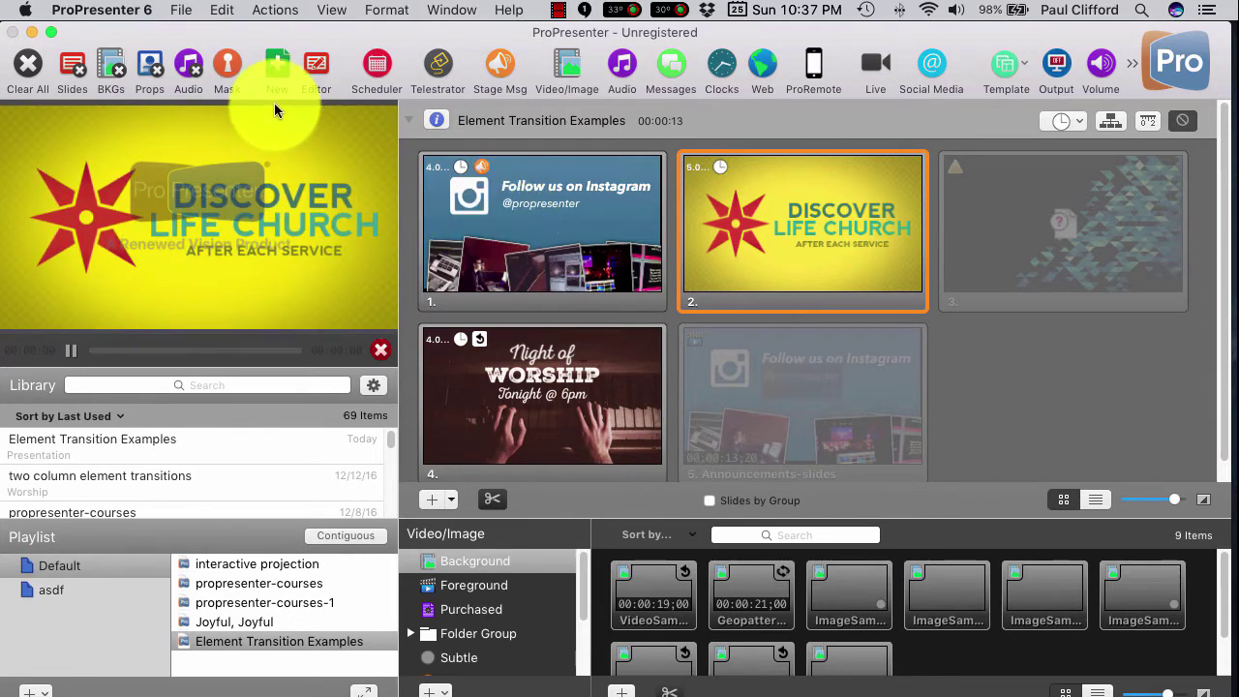
key("Right")
left_click(275, 9)
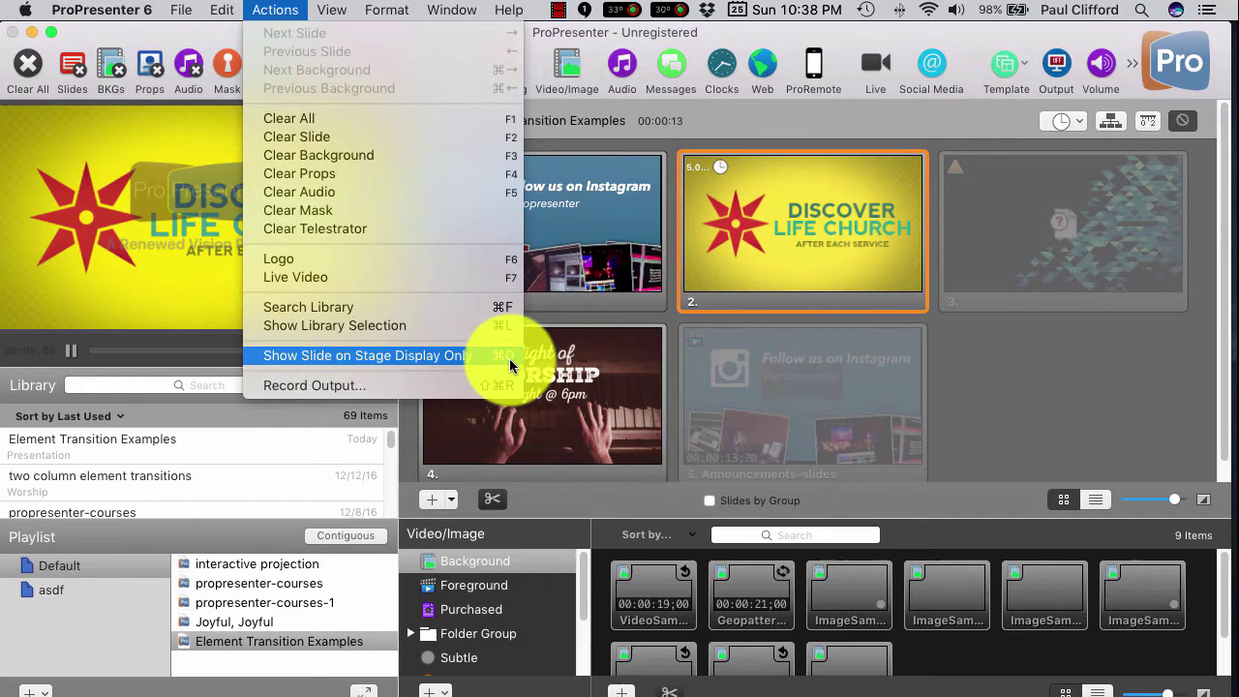
left_click(732, 117)
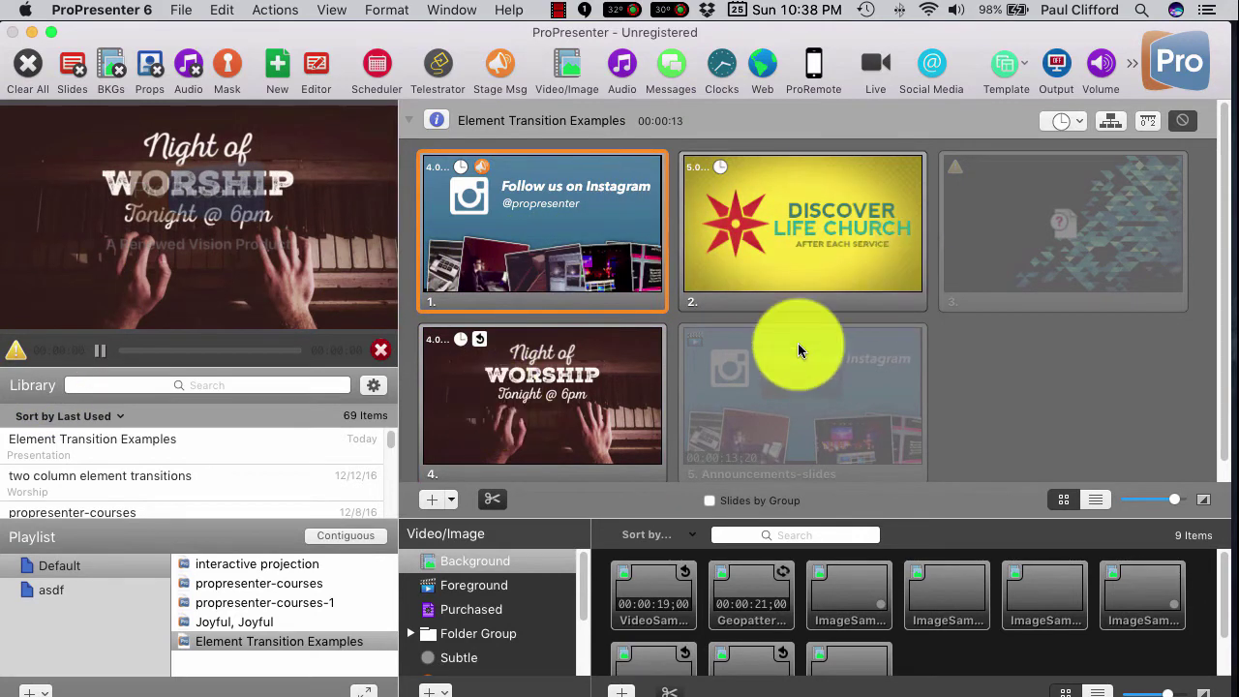
- Open the Joyful, Joyful presentation and send slides 1 to 4 to the stage display in order
left_click(283, 623)
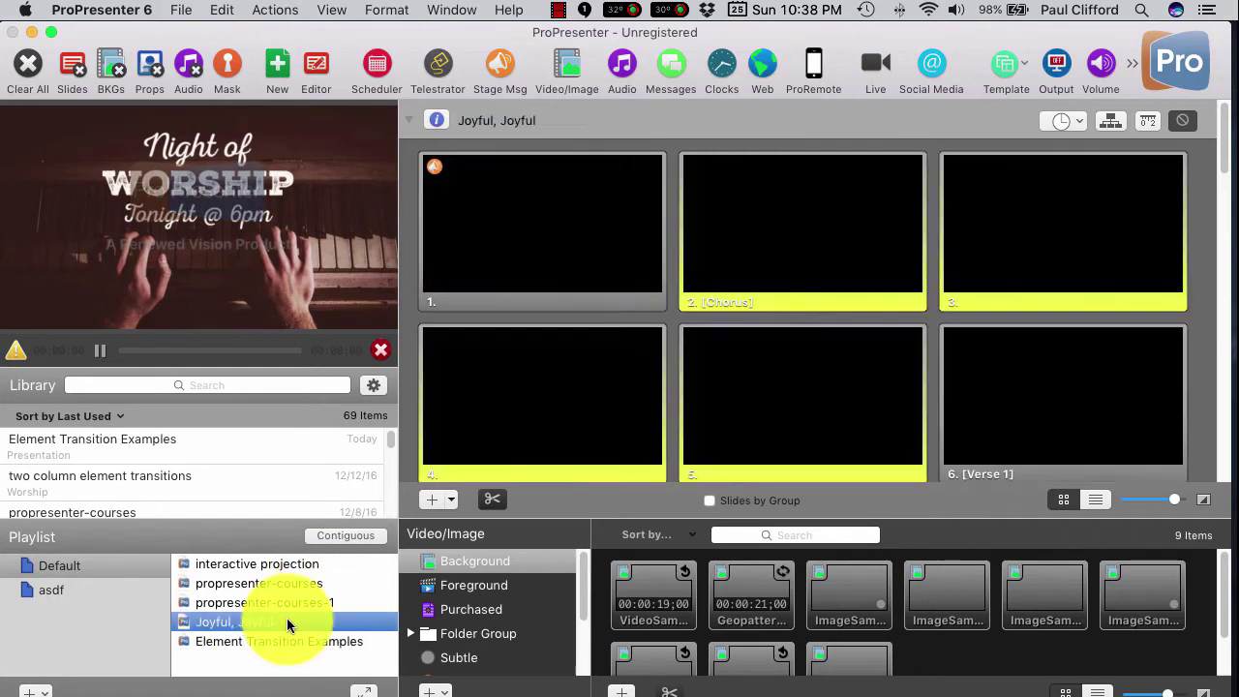
left_click(509, 241)
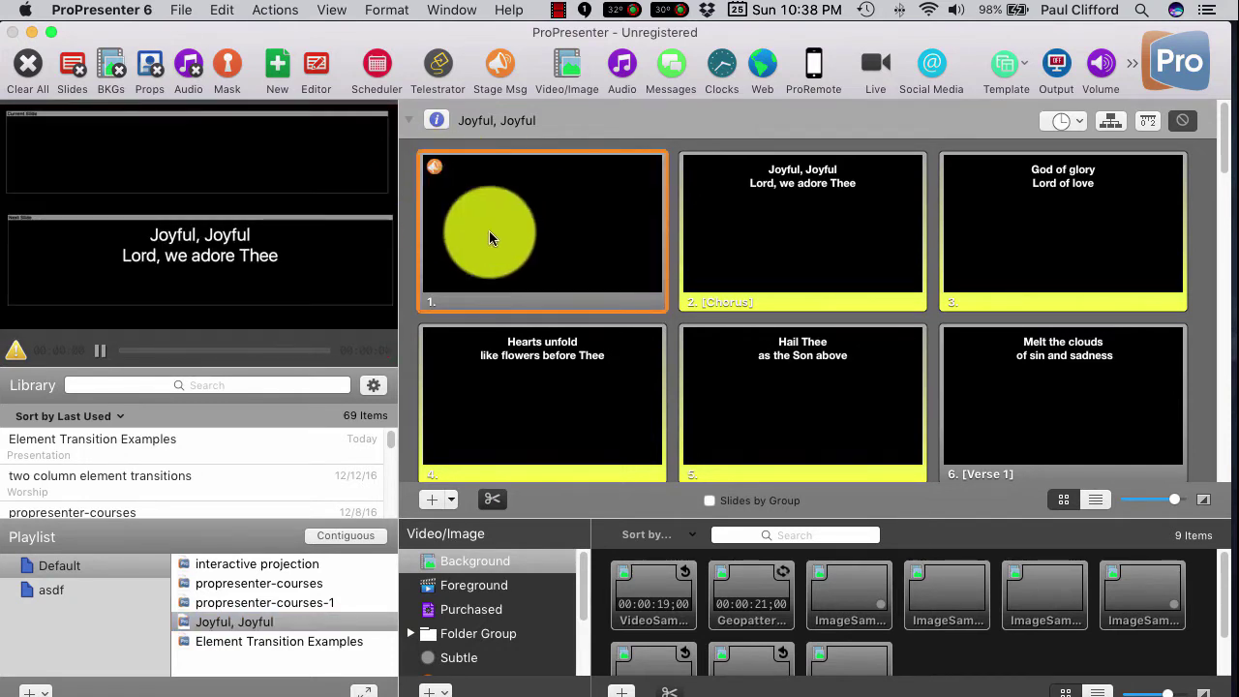
left_click(816, 218)
left_click(1029, 246)
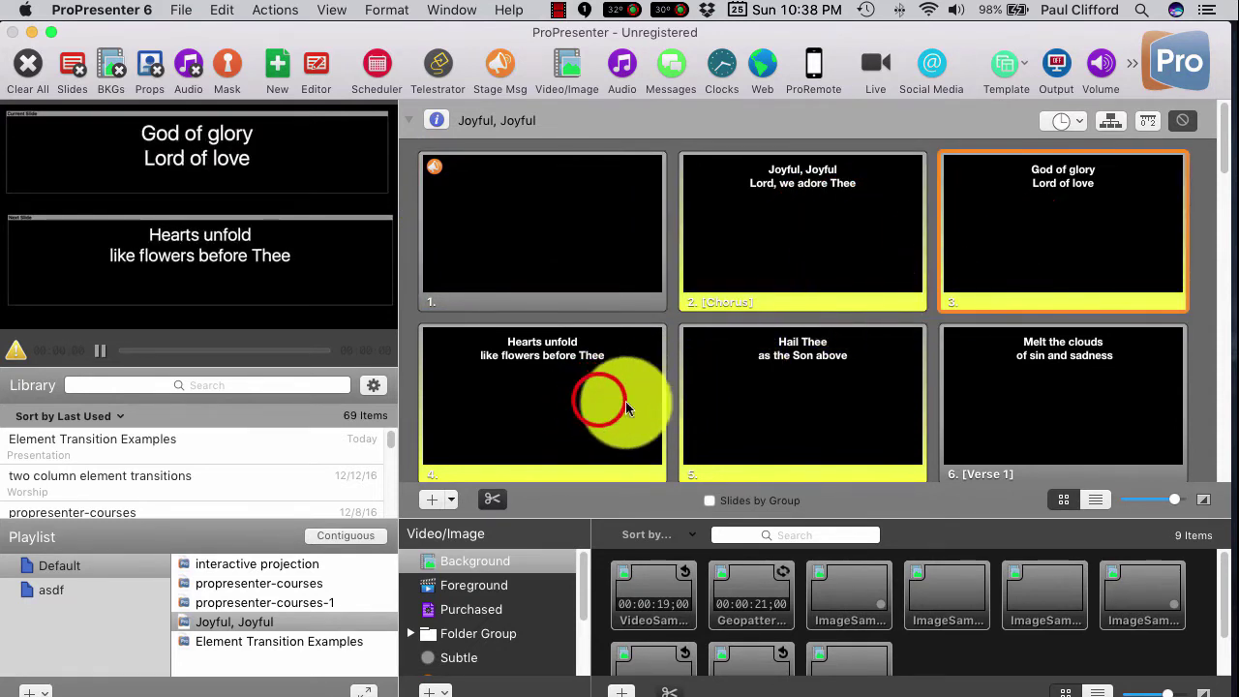
left_click(597, 405)
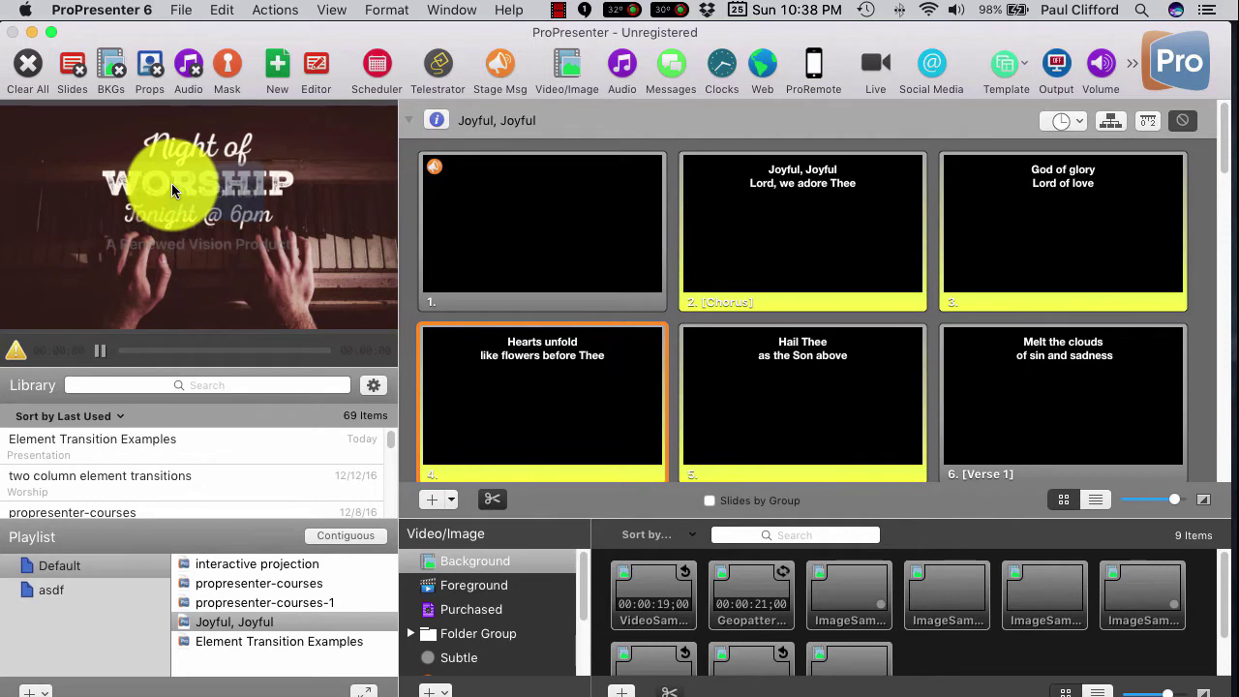
- Return to the Element Transition Examples presentation and trigger slides 2, 1, 2 and 4
left_click(238, 646)
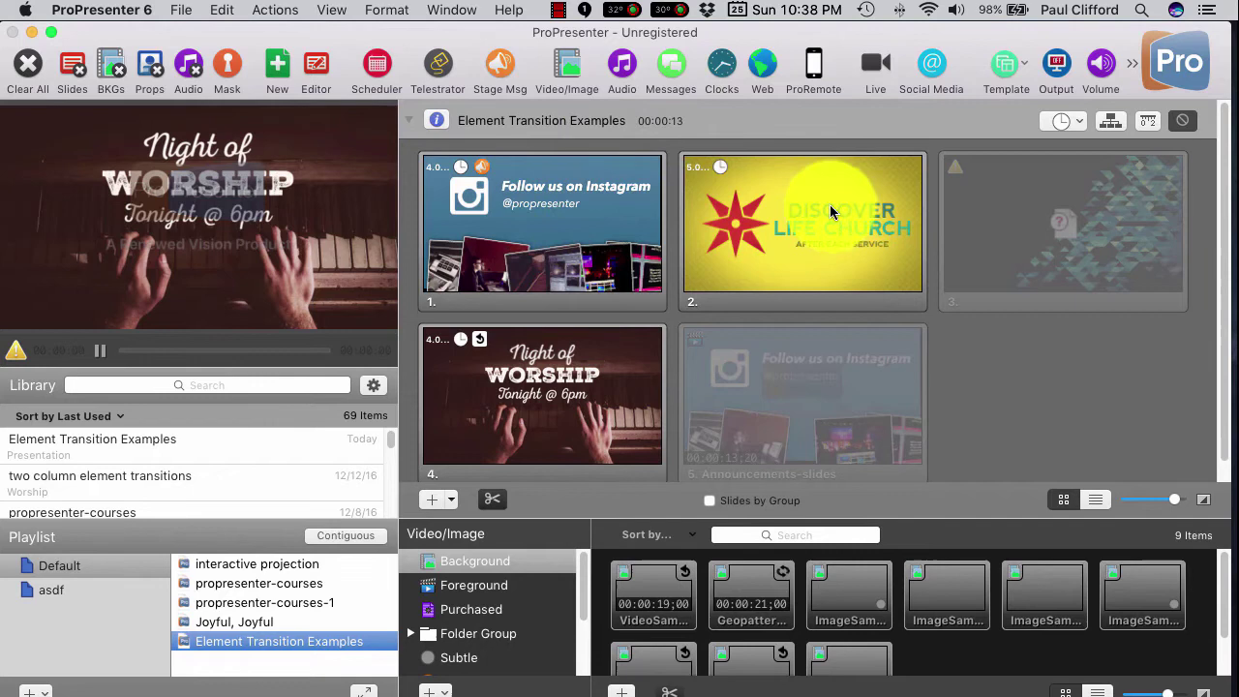
left_click(730, 240)
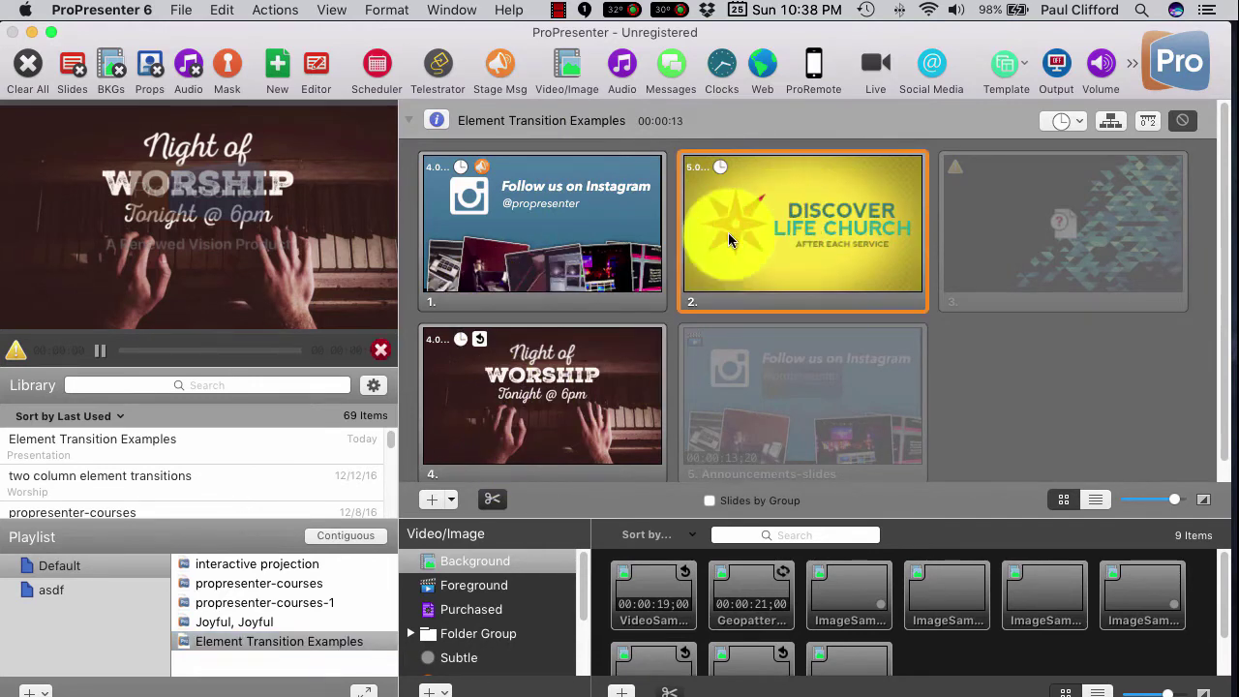
left_click(553, 217)
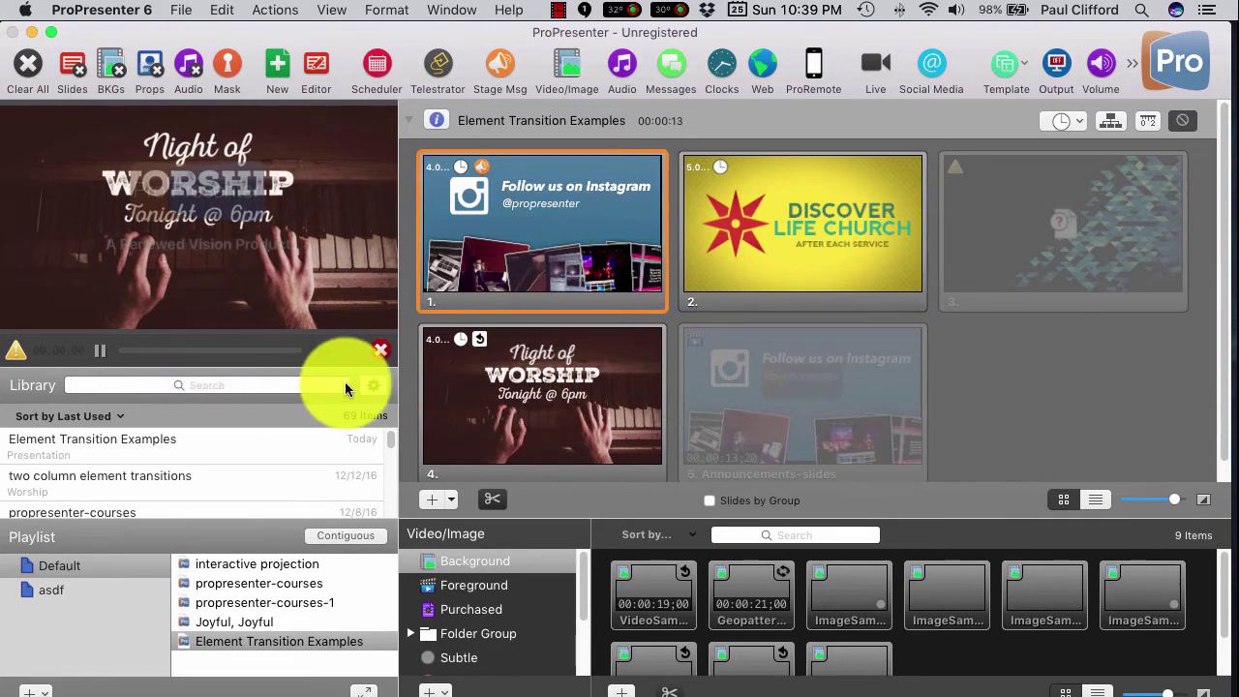
key("Right")
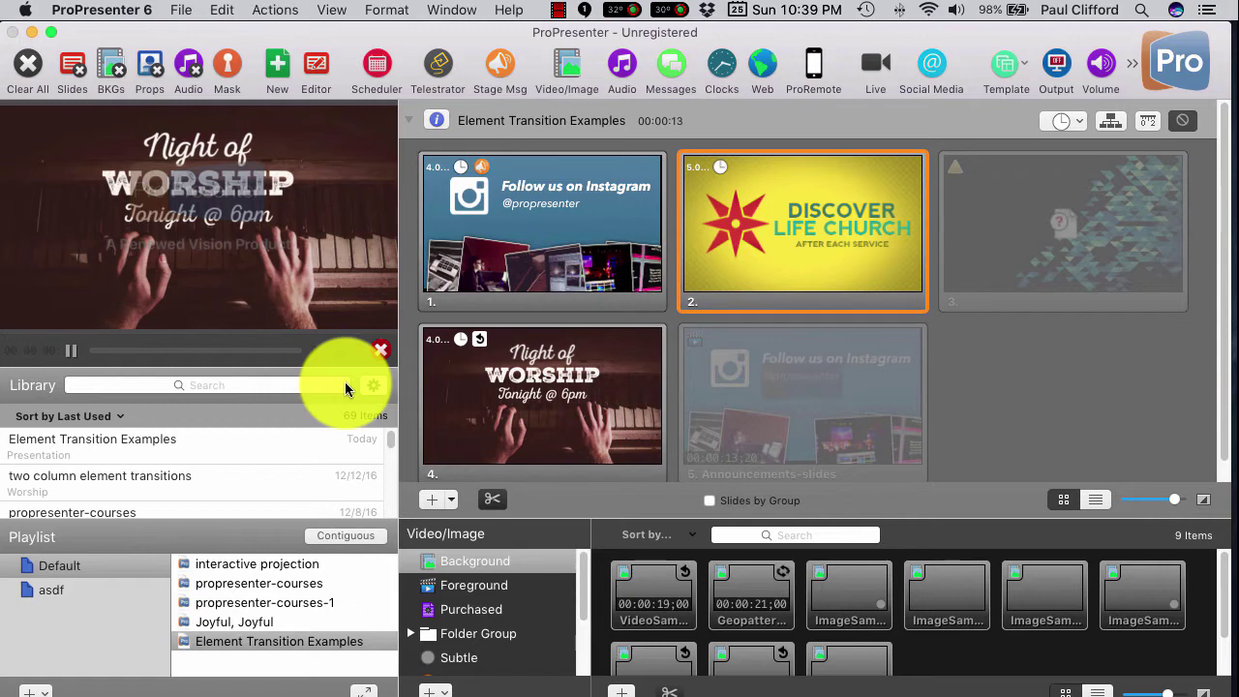
left_click(528, 421)
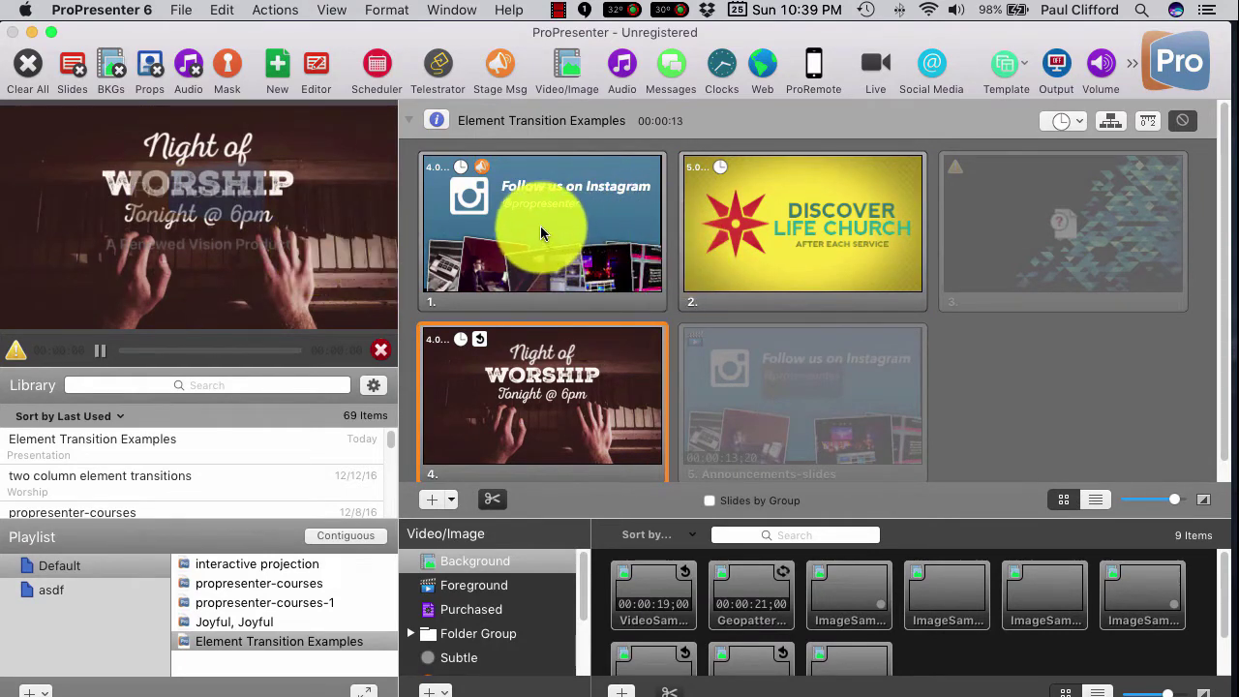
- Run the announcement slides 1, 2 and 4 in sequence twice more and clear all output
left_click(551, 257)
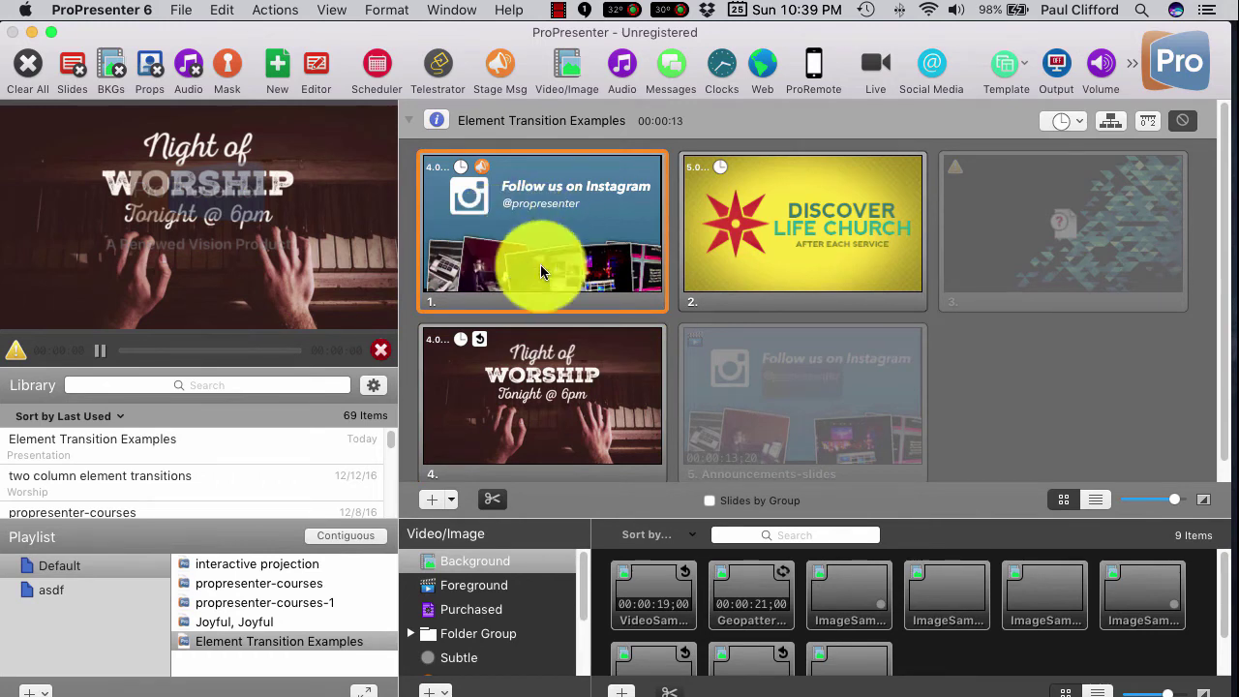
key("Right")
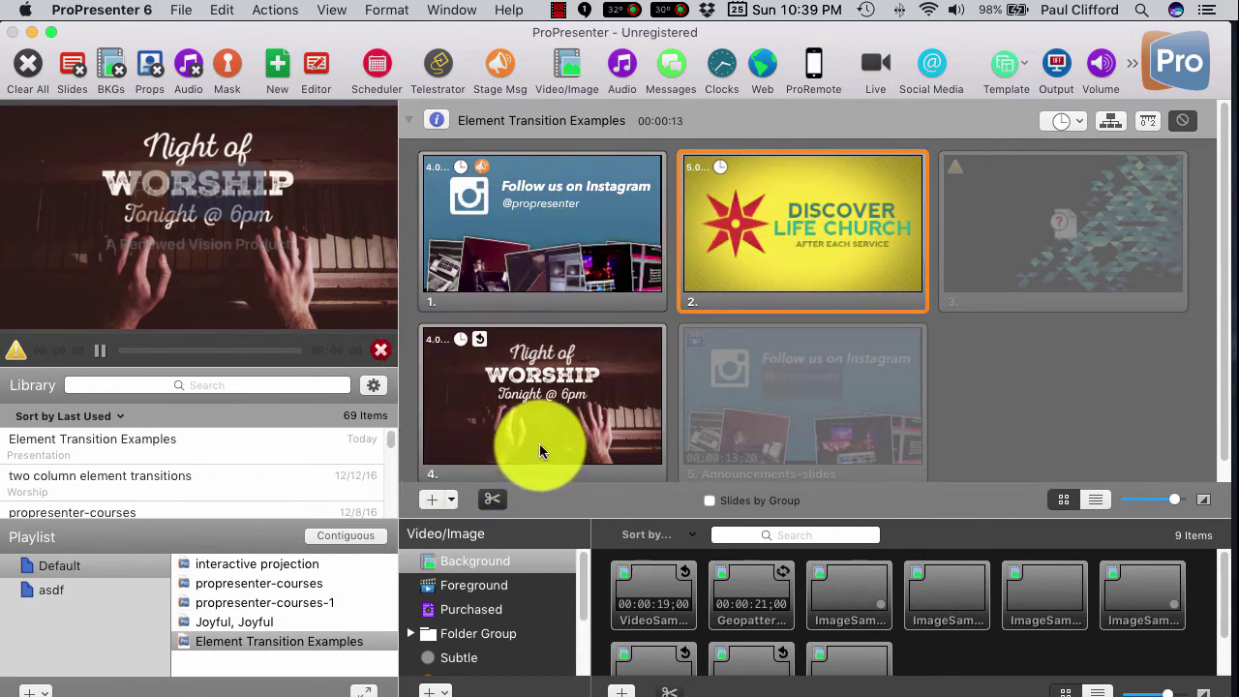
left_click(440, 382)
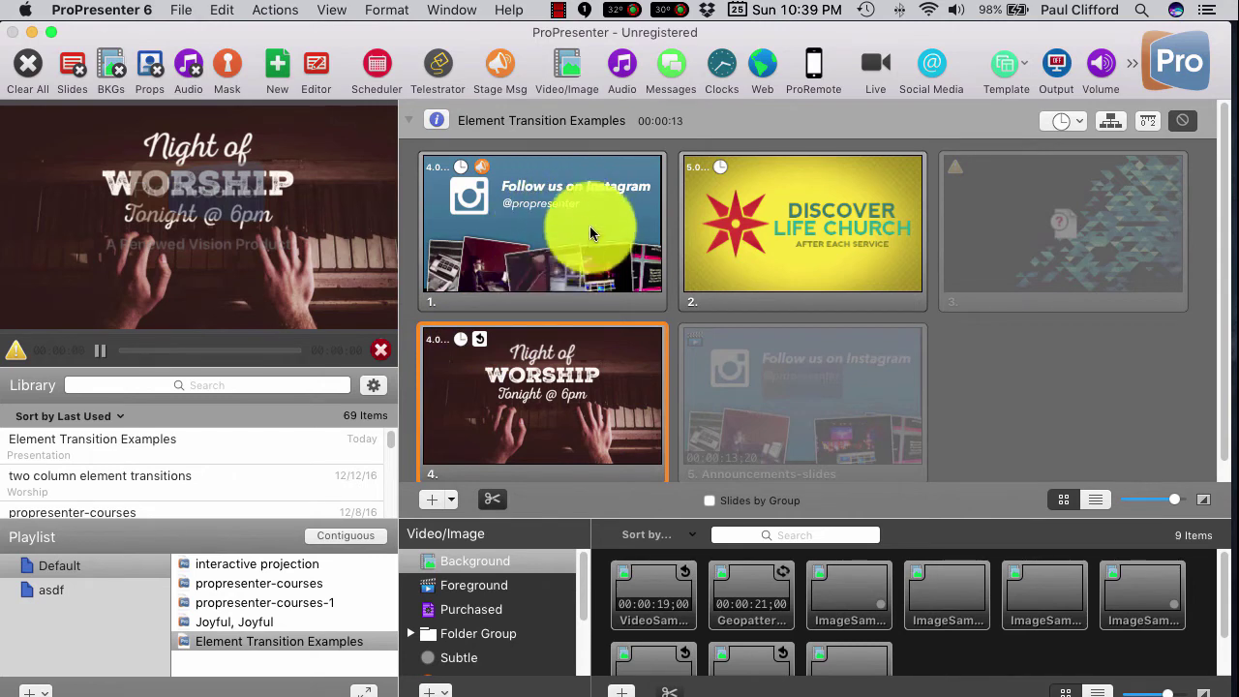
left_click(589, 229)
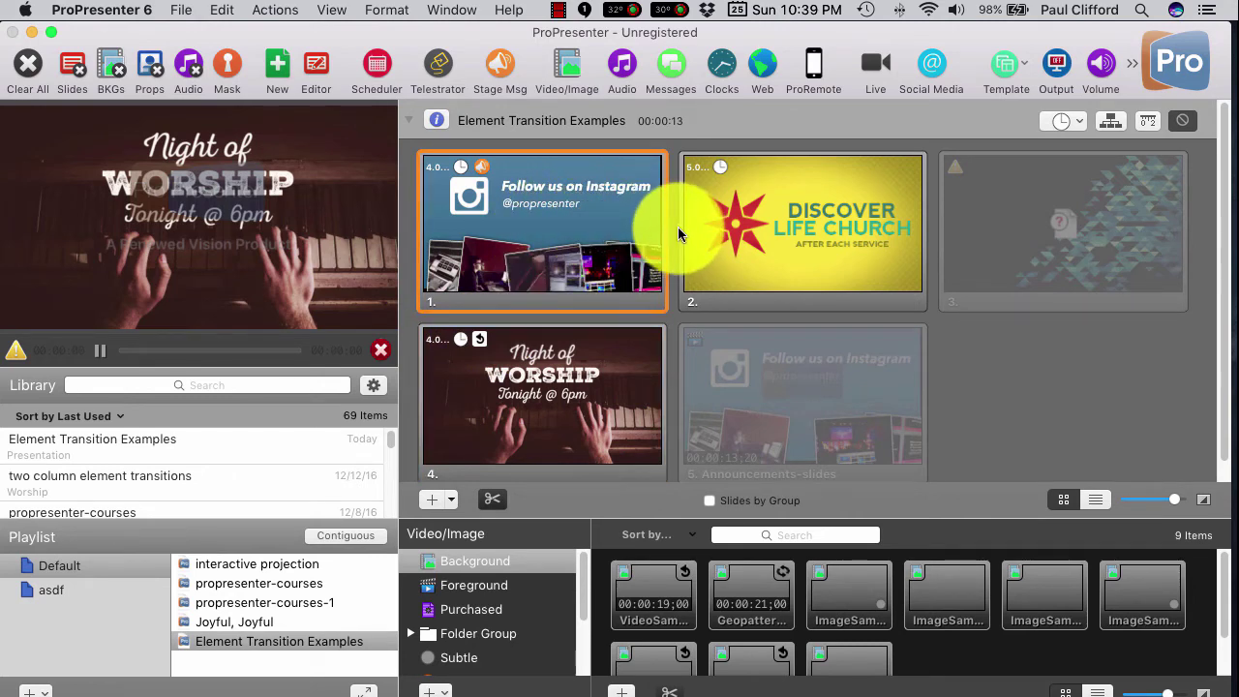
left_click(716, 242)
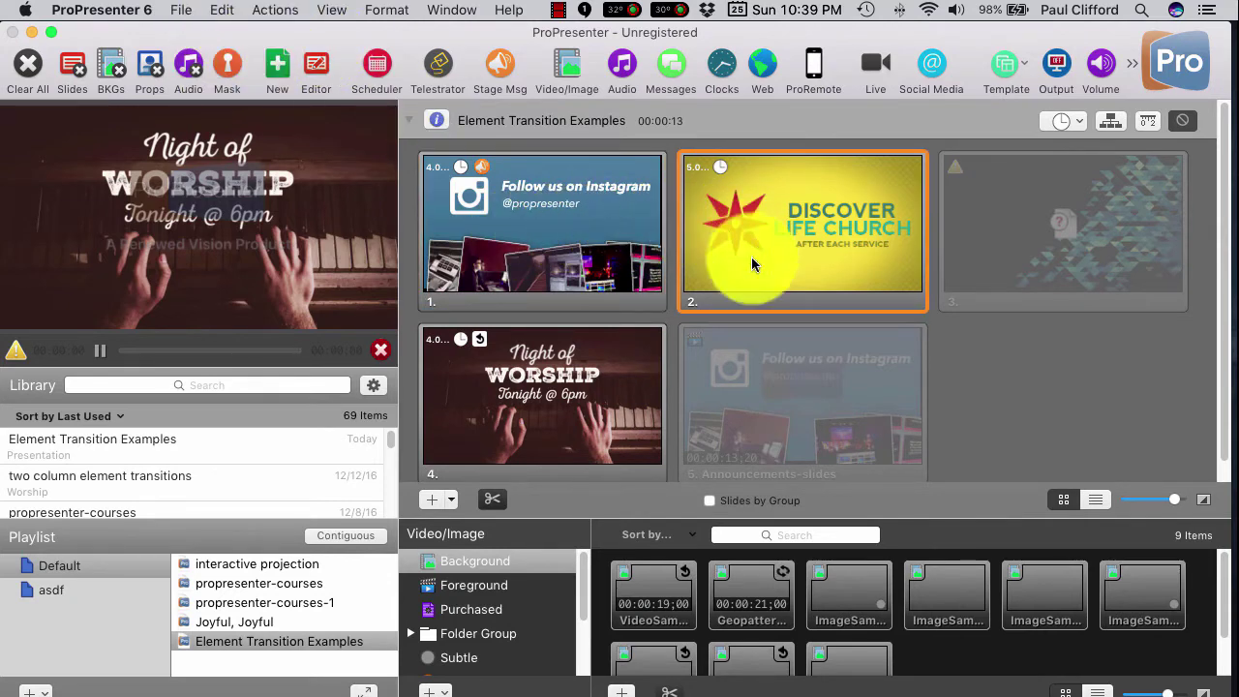
left_click(482, 426)
left_click(29, 63)
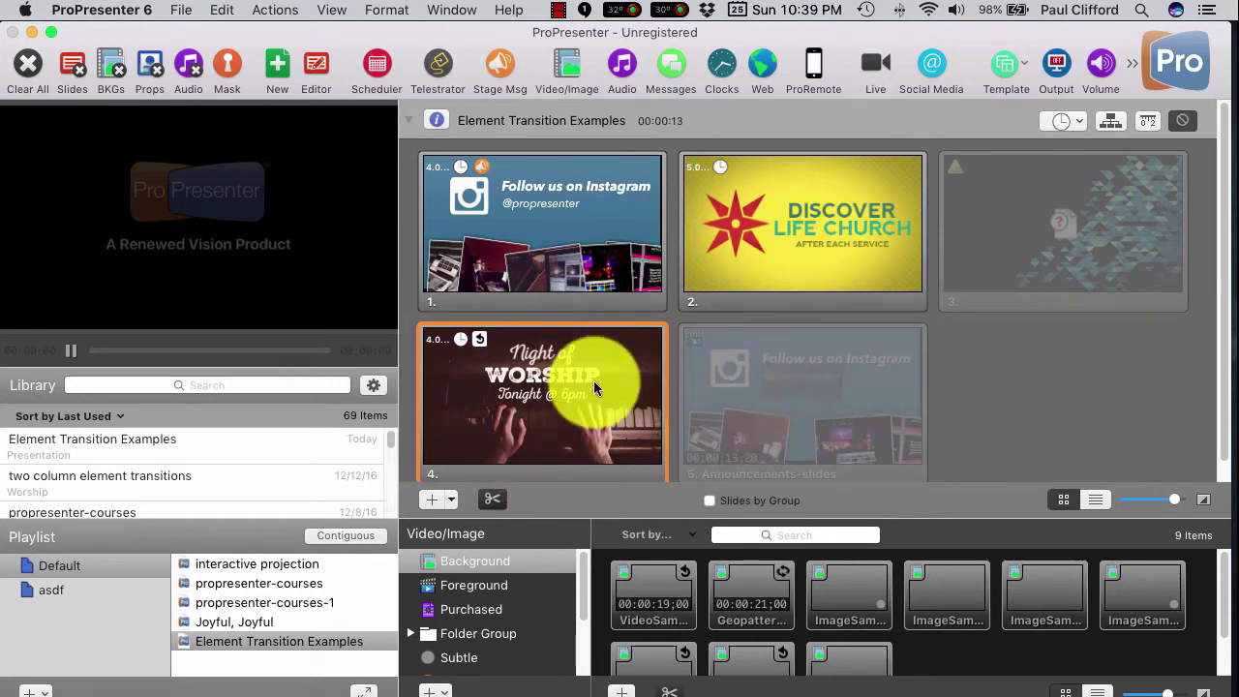
- Open the Output Recorder, examine its target, codec, size and frame rate settings, and close it
left_click(172, 12)
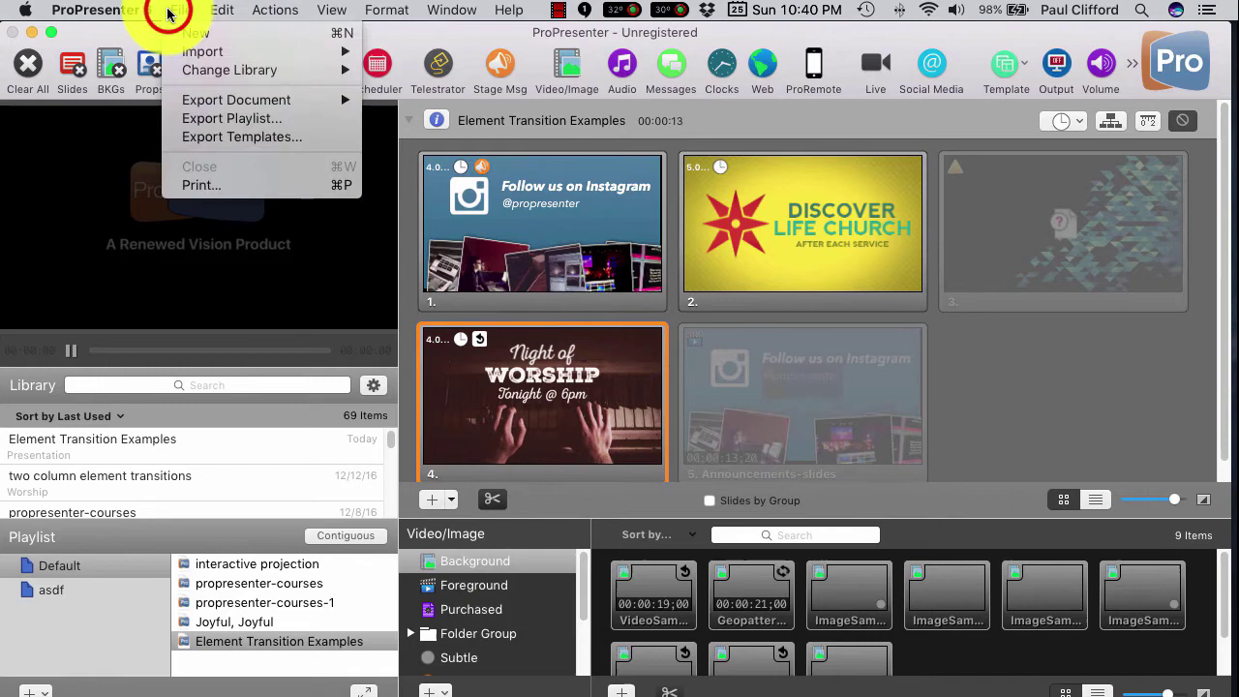
mouse_move(241, 6)
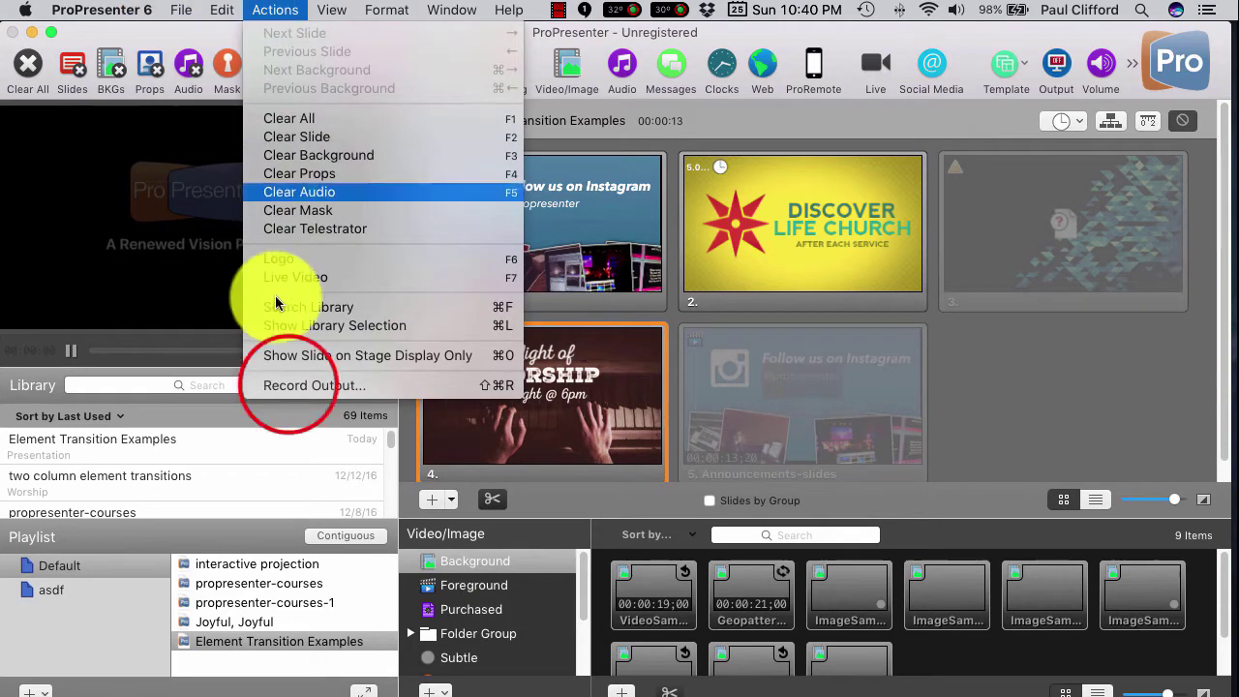
left_click(286, 387)
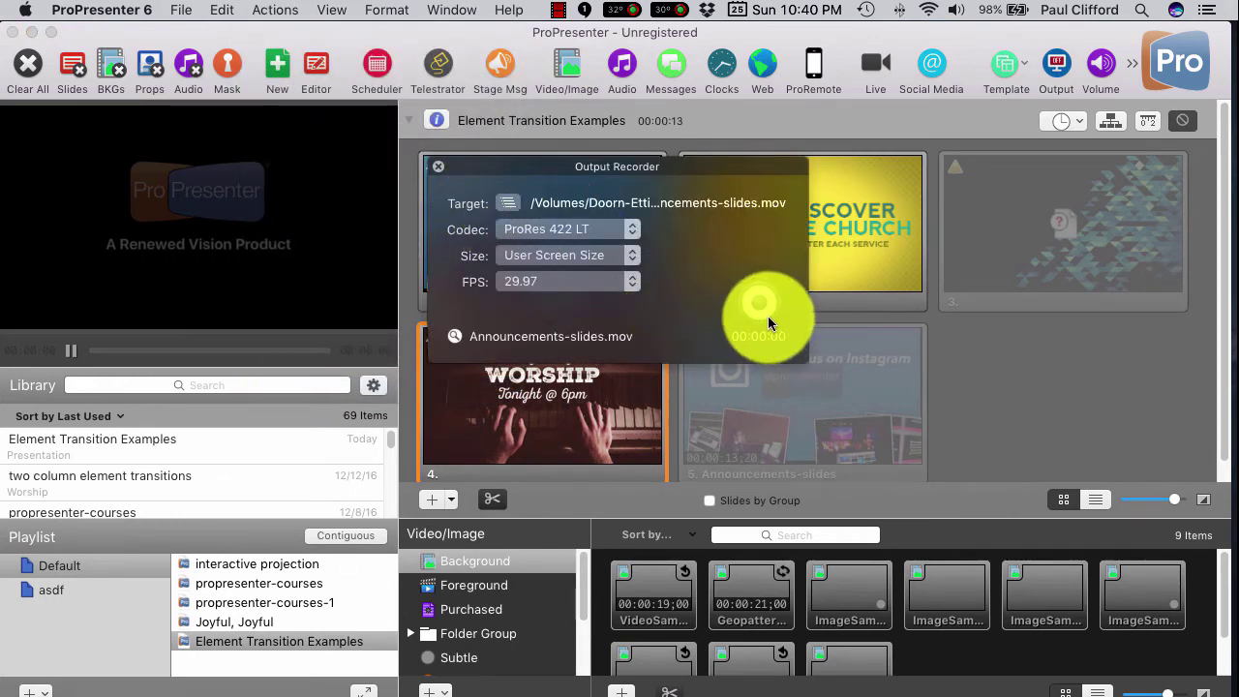
left_click(437, 167)
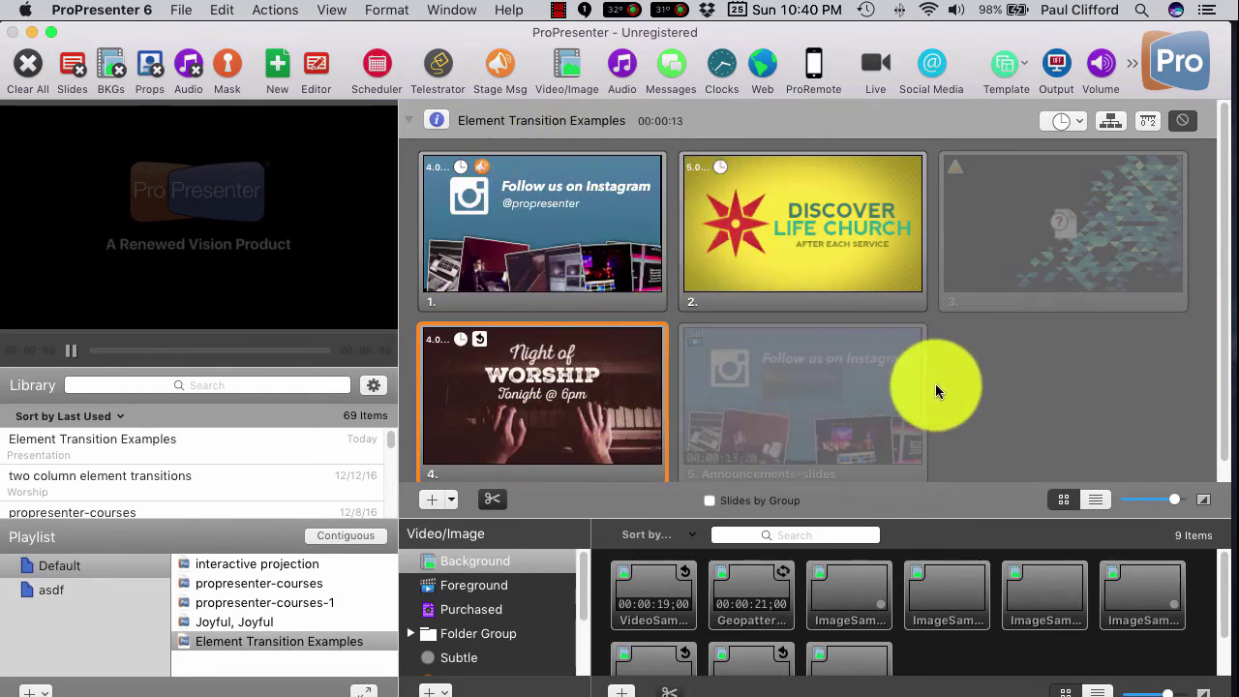
- Enable the Announcements-slides slide and review the info and playback properties of its media cue
left_click(865, 391)
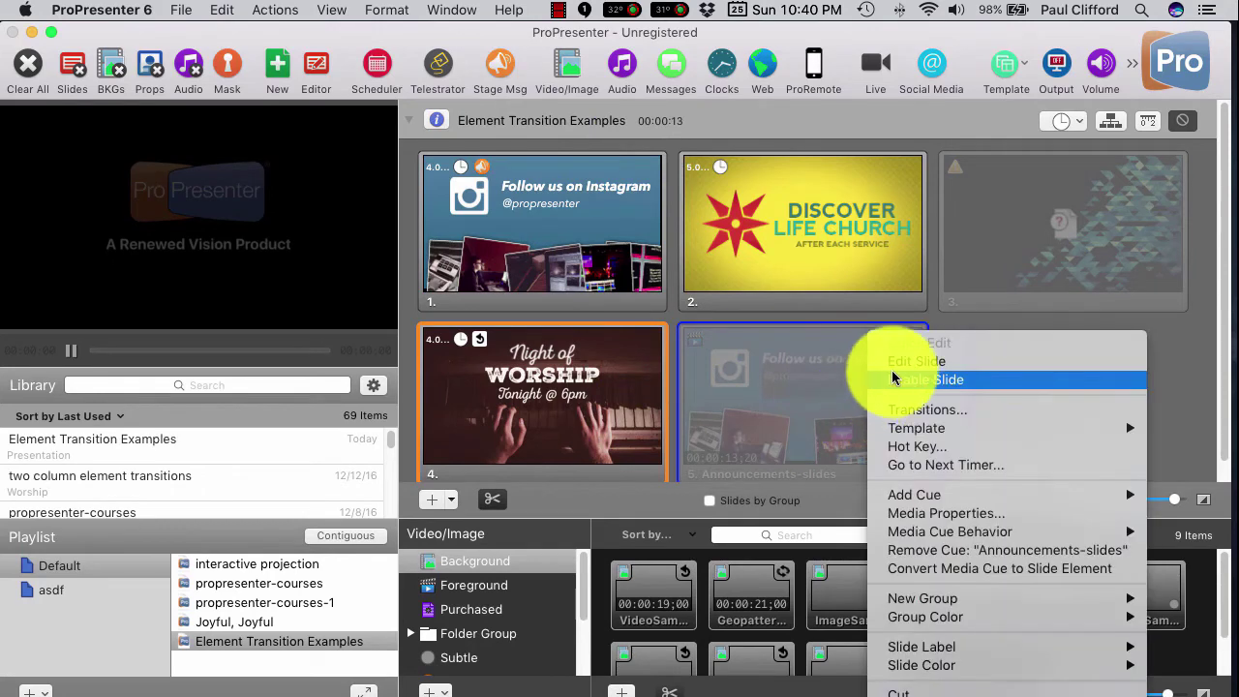
left_click(893, 375)
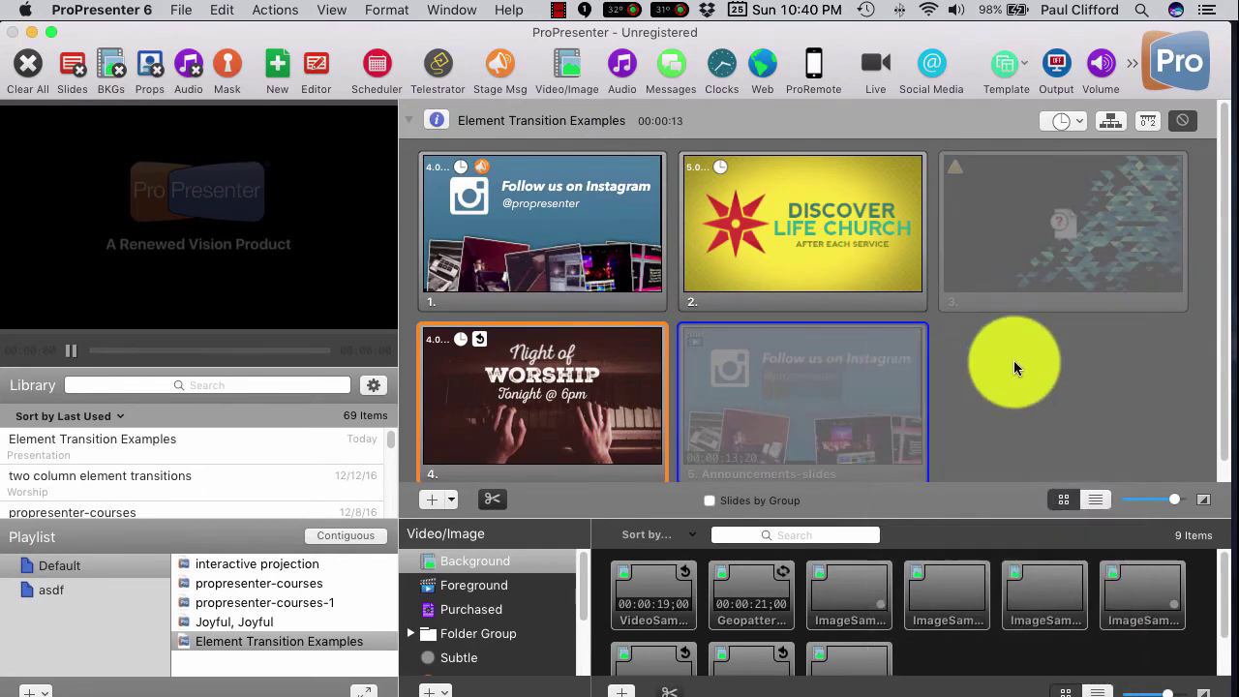
right_click(857, 389)
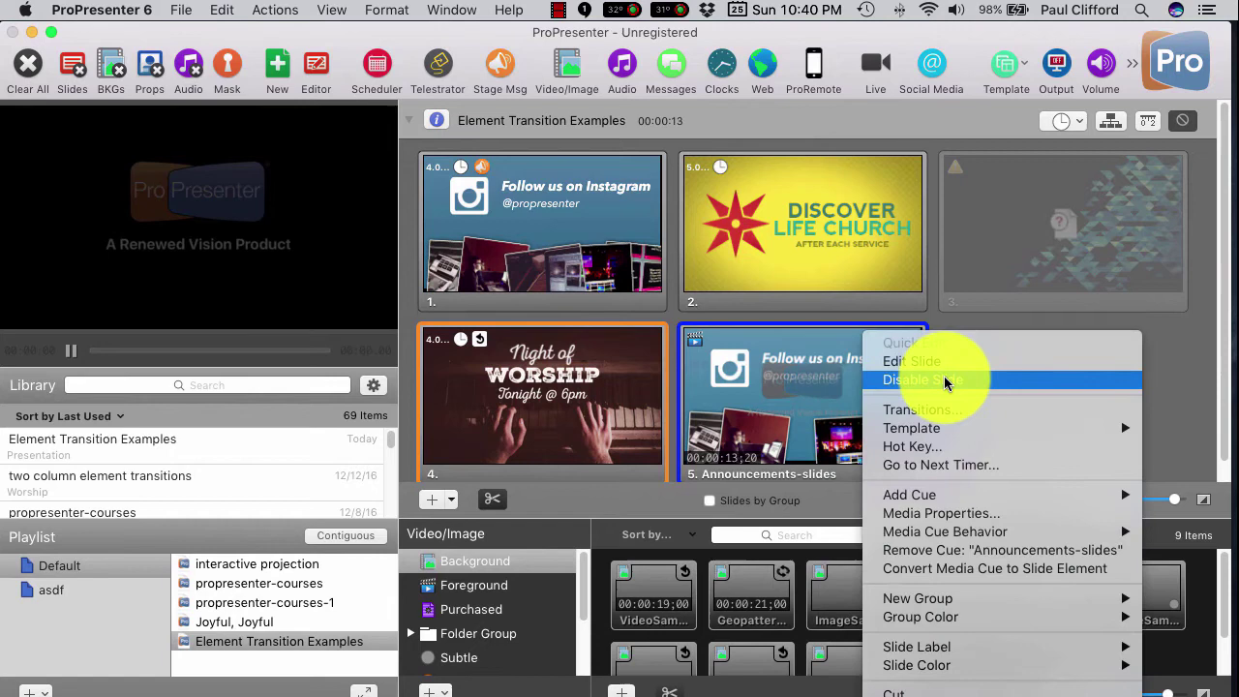
left_click(927, 513)
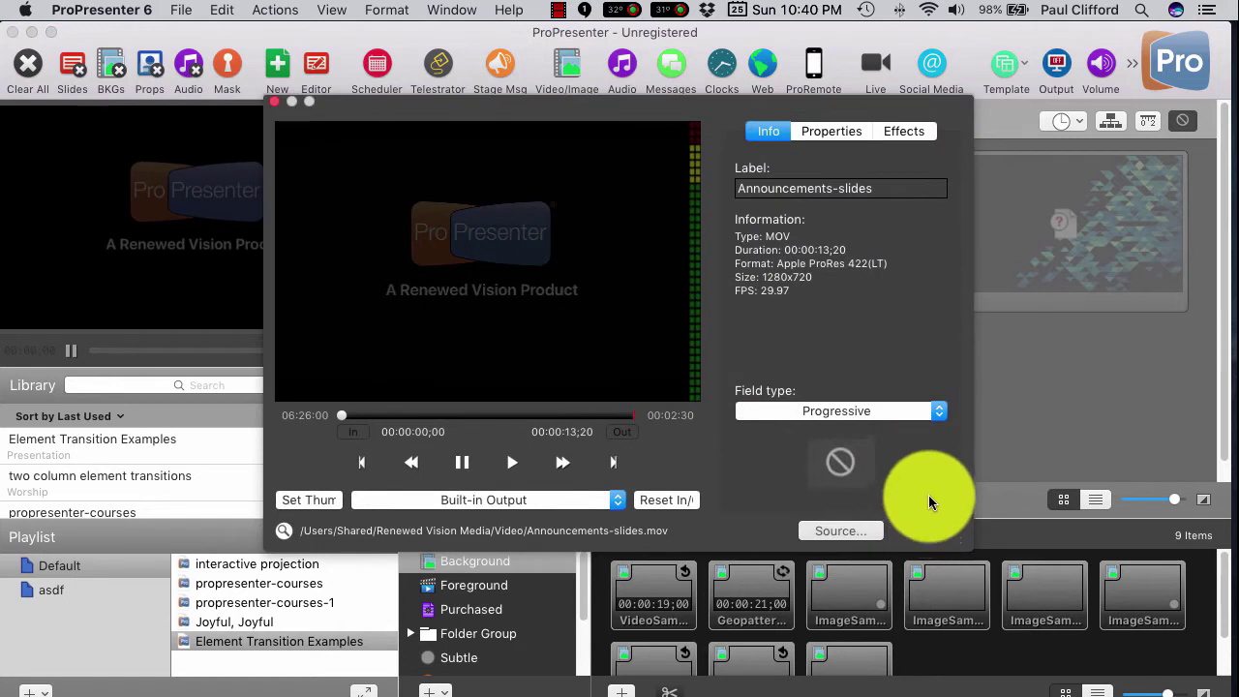
left_click(835, 131)
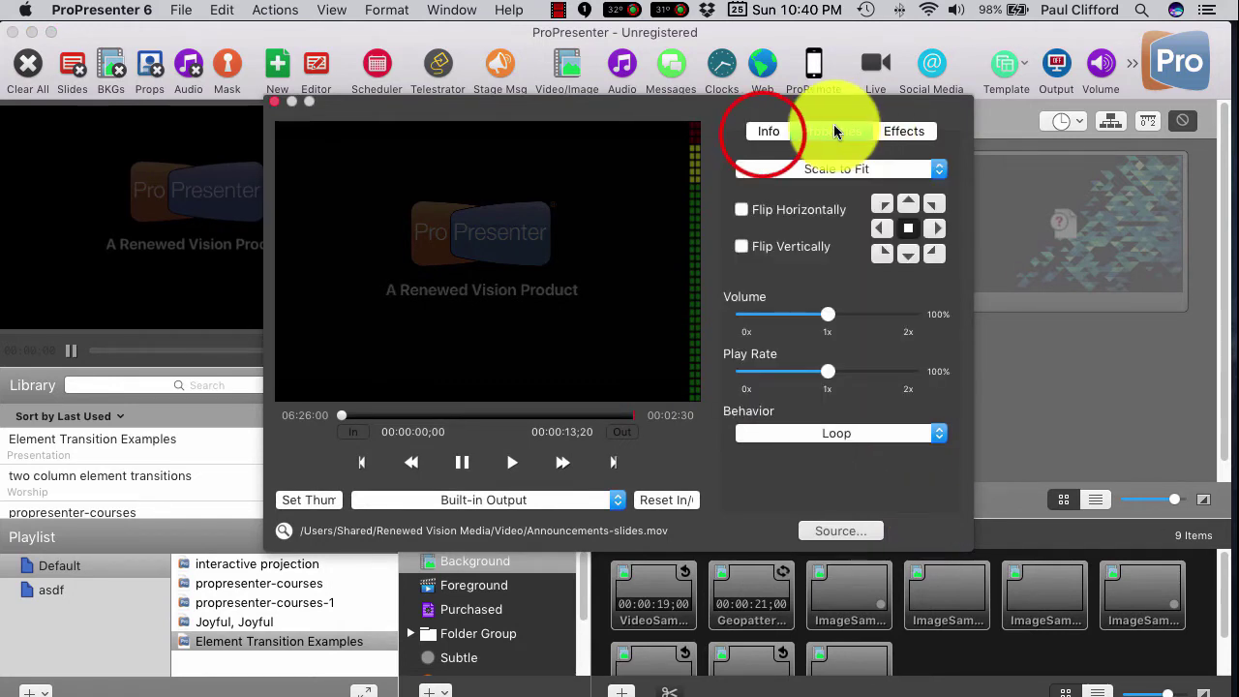
left_click(762, 136)
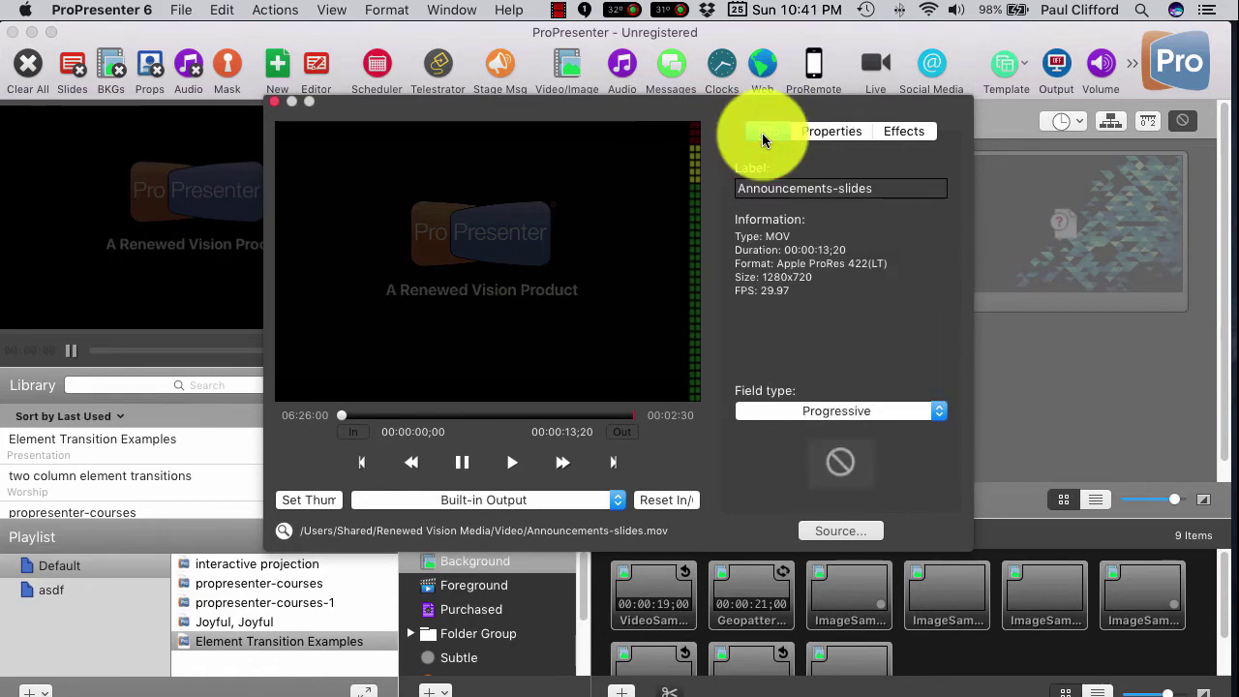
left_click(810, 131)
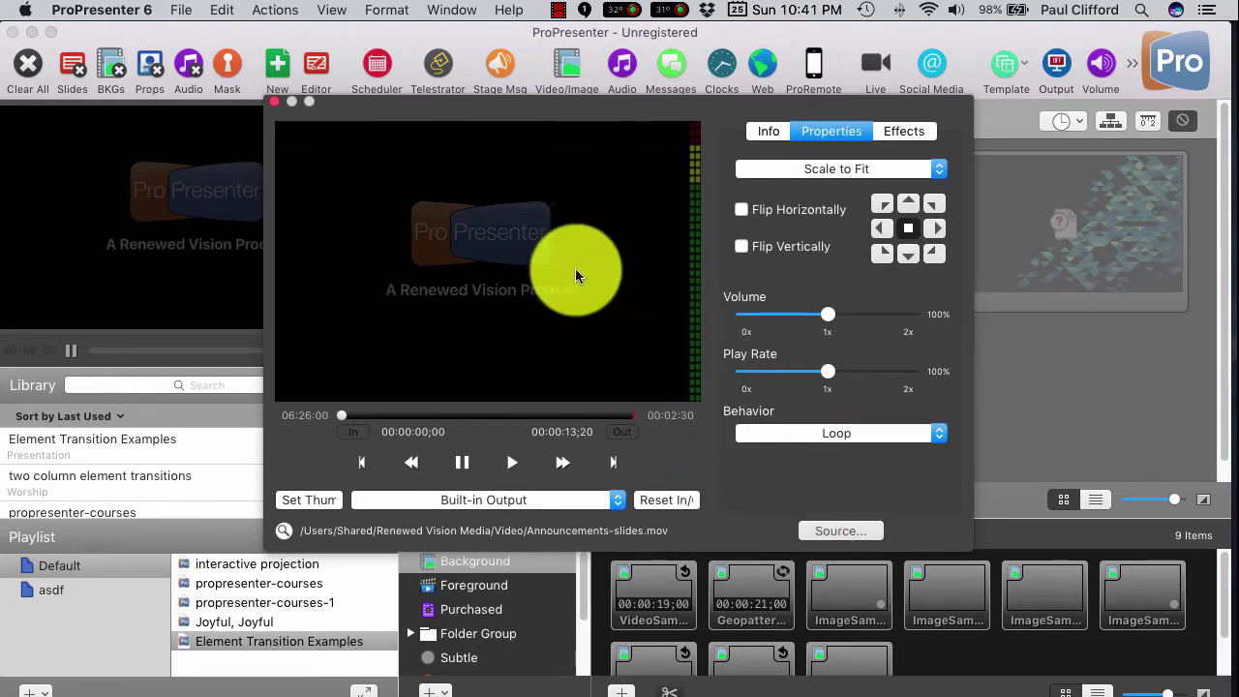
left_click(275, 100)
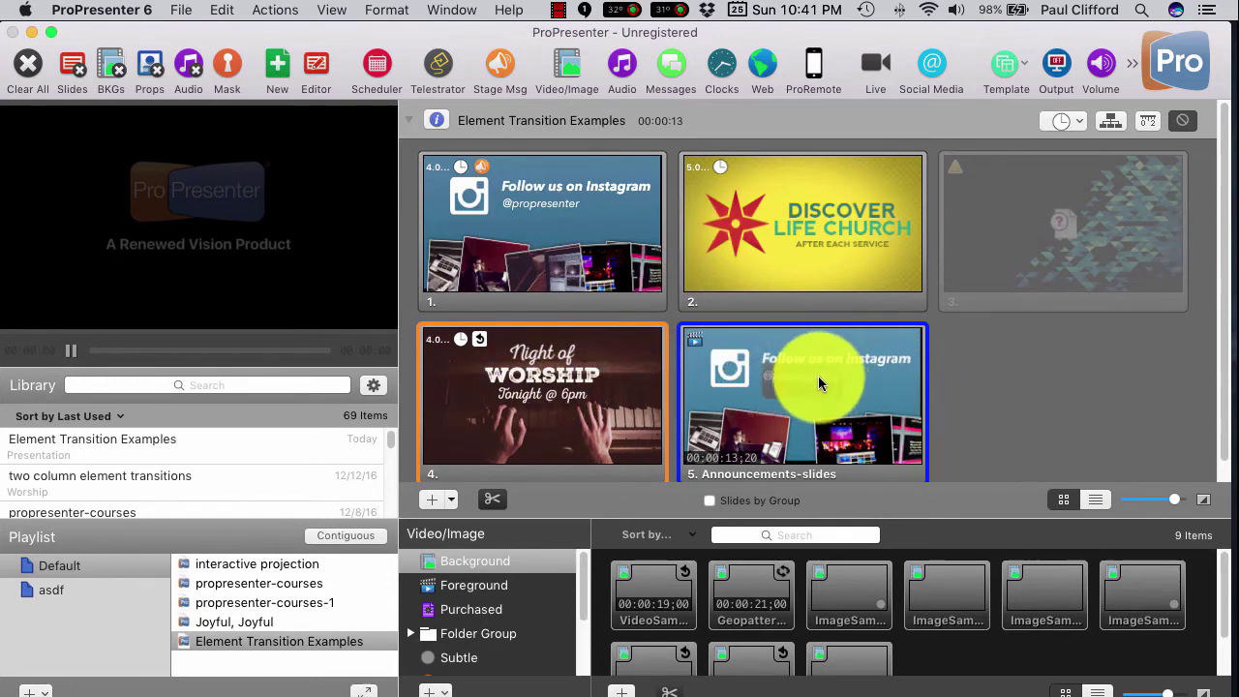
- Play the Announcements-slides video from slide 5, clear all output, and start the video again
left_click(781, 411)
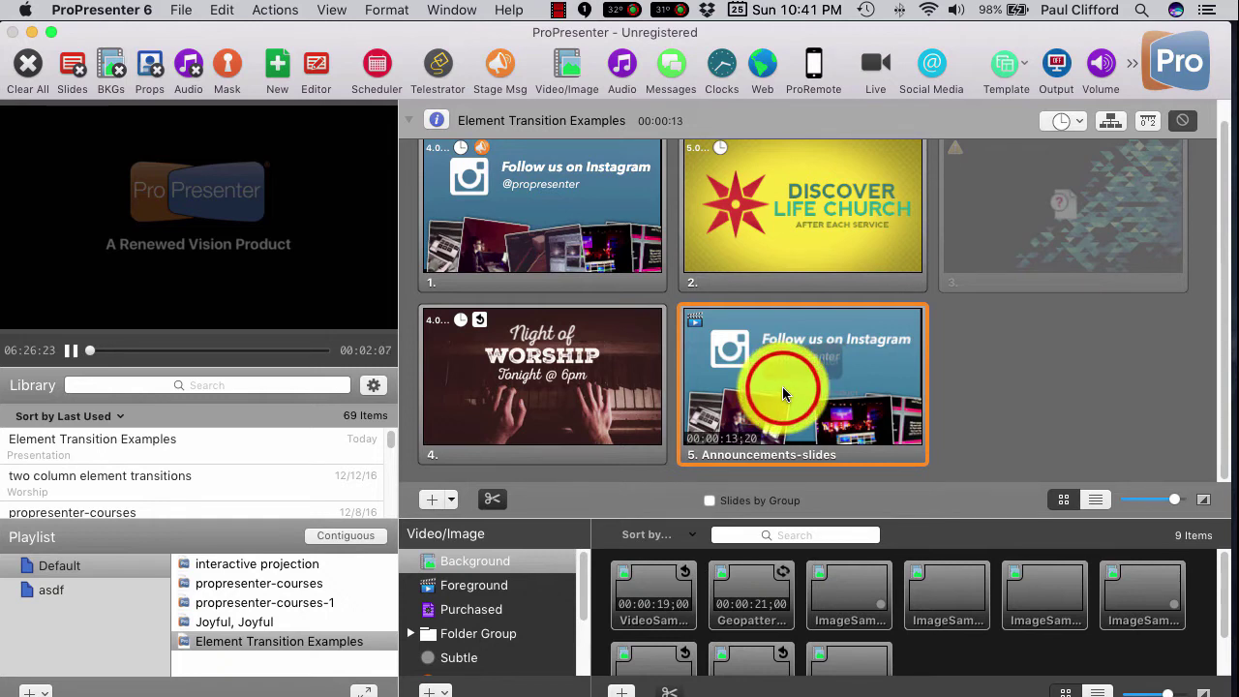
left_click(784, 393)
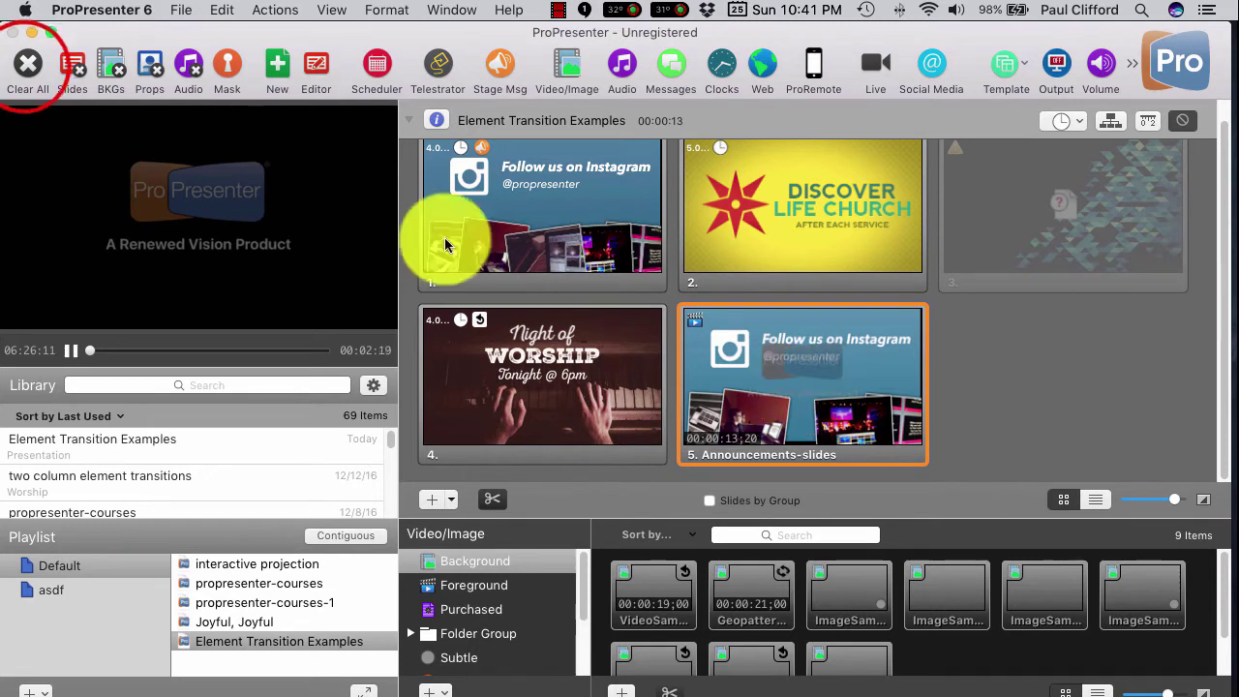
left_click(26, 70)
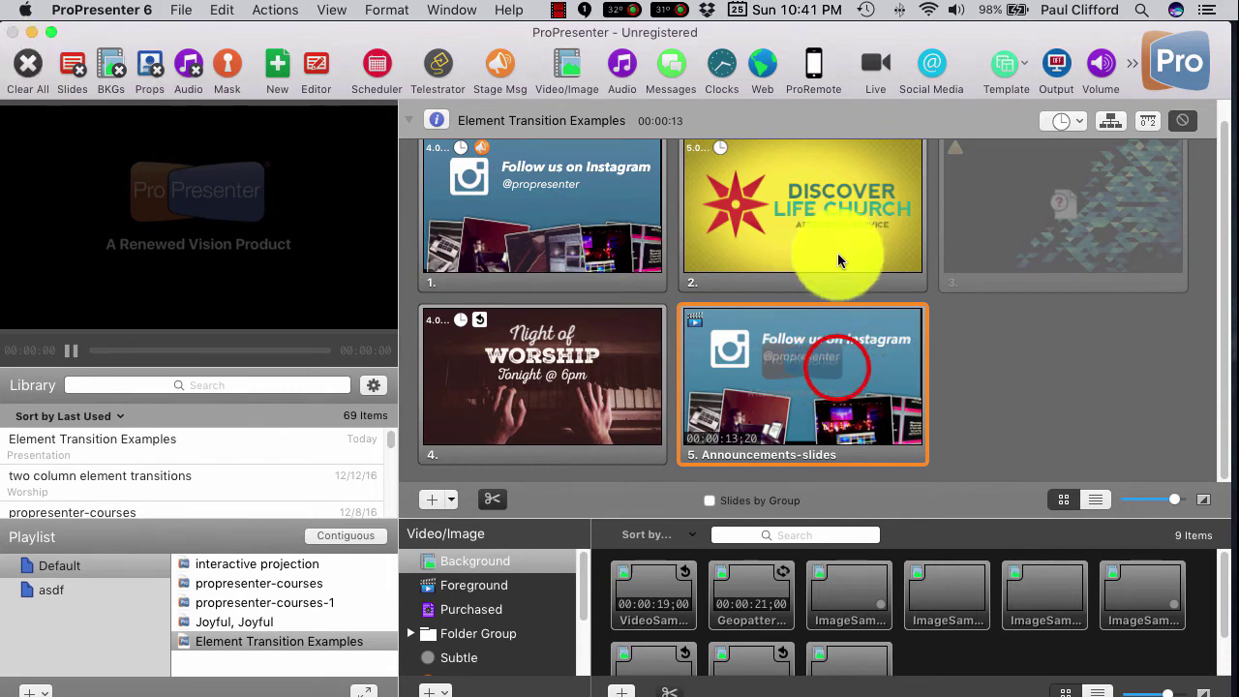
left_click(836, 368)
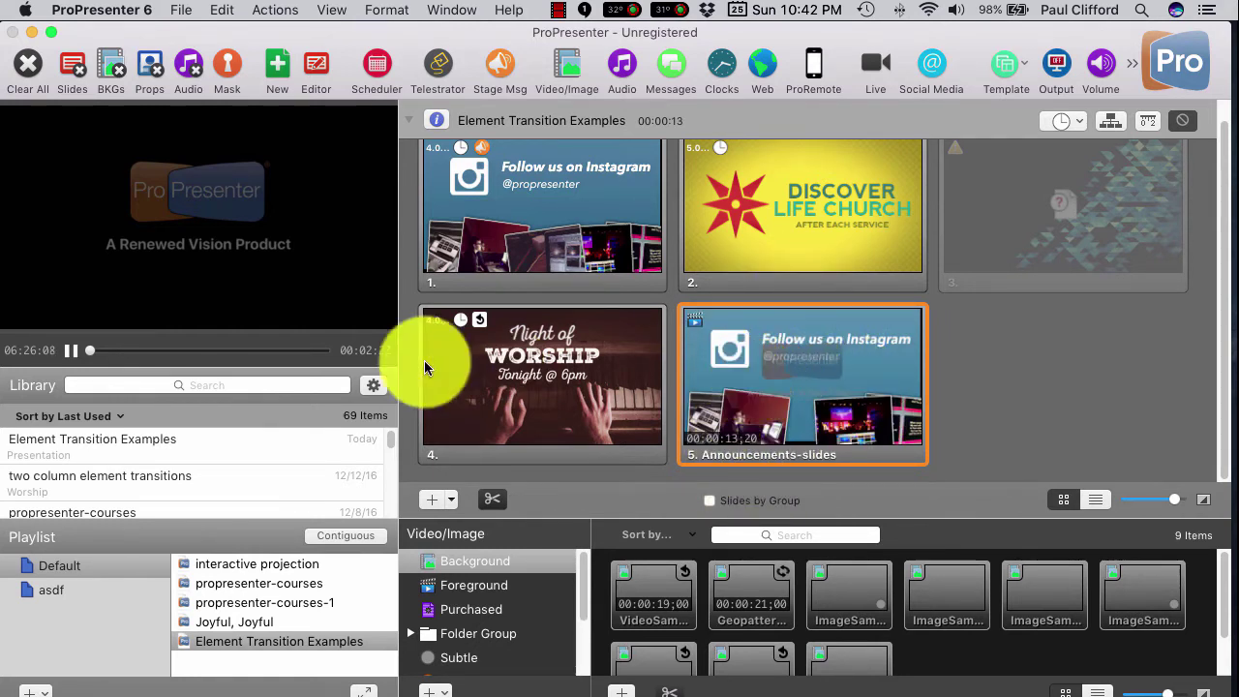
left_click(157, 352)
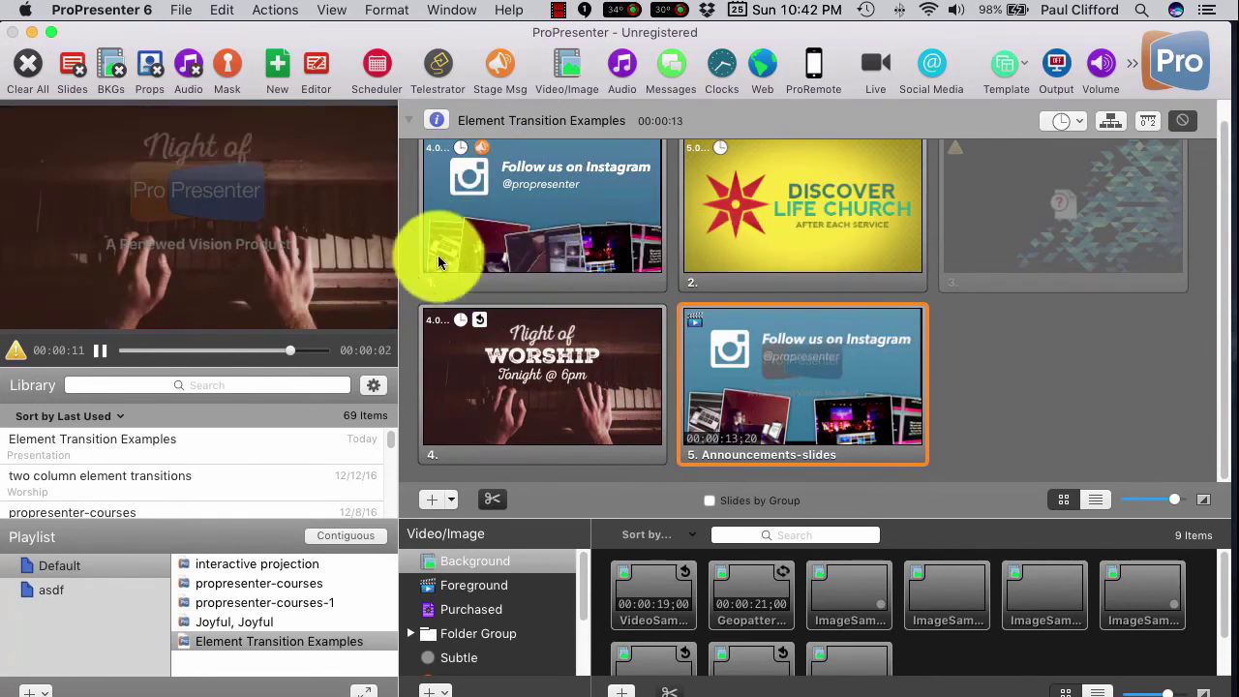
- Open the Joyful, Joyful presentation and cycle through its slides 1 to 6 while the announcement video keeps playing
left_click(253, 631)
left_click(253, 622)
left_click_drag(532, 224, 760, 227)
left_click(994, 221)
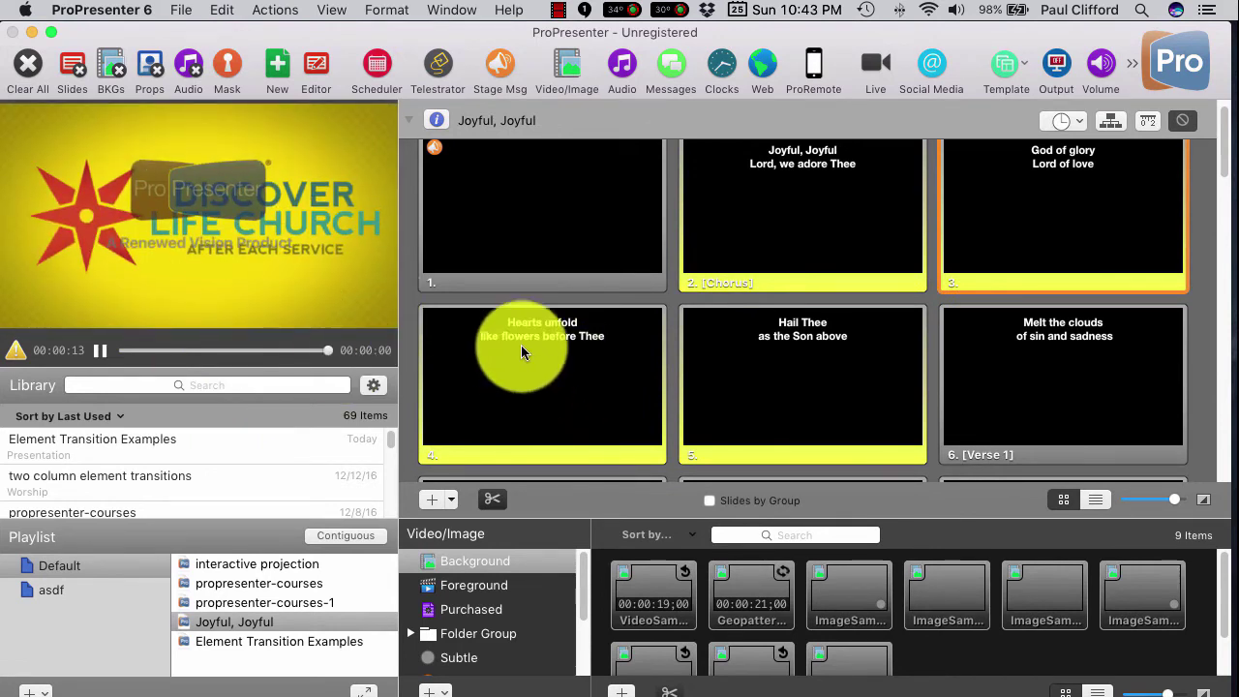
left_click(514, 221)
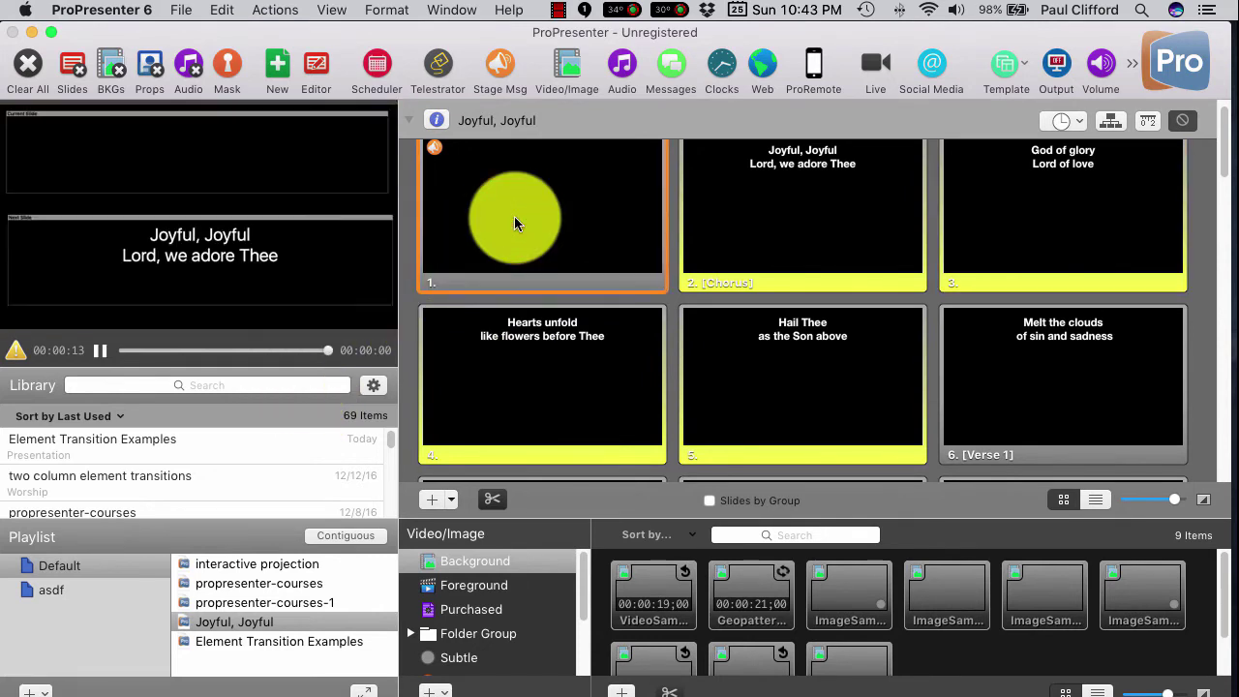
left_click(990, 221)
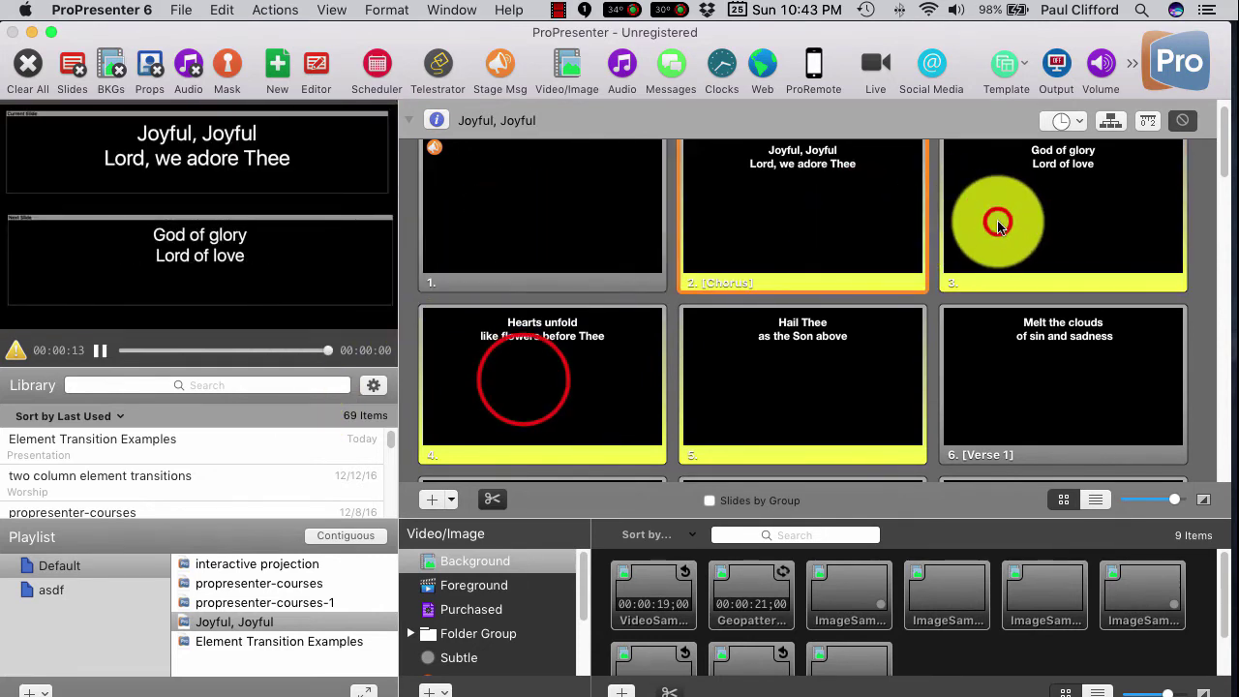
left_click(507, 378)
left_click(834, 405)
left_click(957, 399)
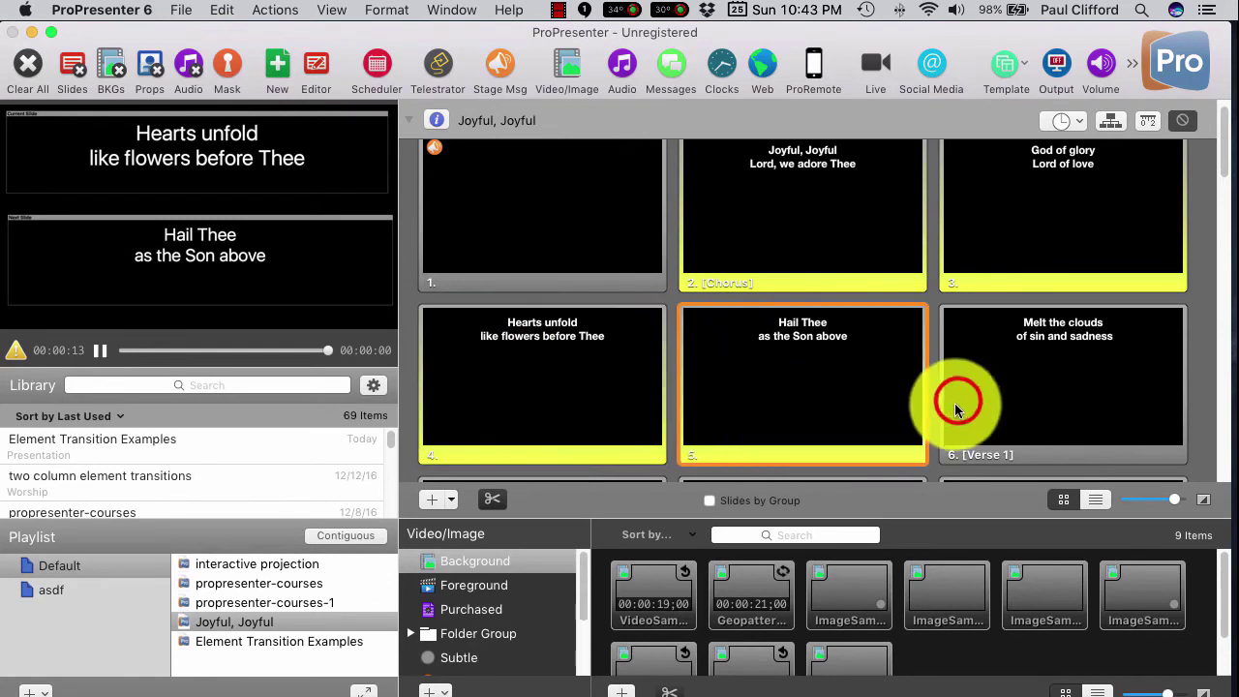